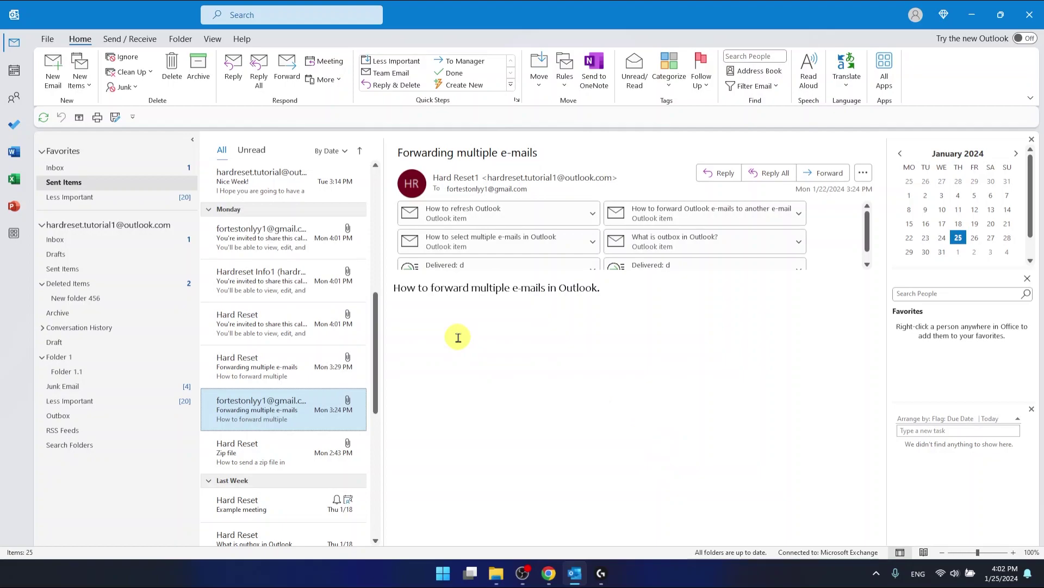
Step: Minimize Outlook to the taskbar and select the Outlook shortcut on the desktop
{"action": "left_click", "coordinate": [972, 14]}
{"action": "left_click_drag", "start_coordinate": [609, 292], "coordinate": [456, 374]}
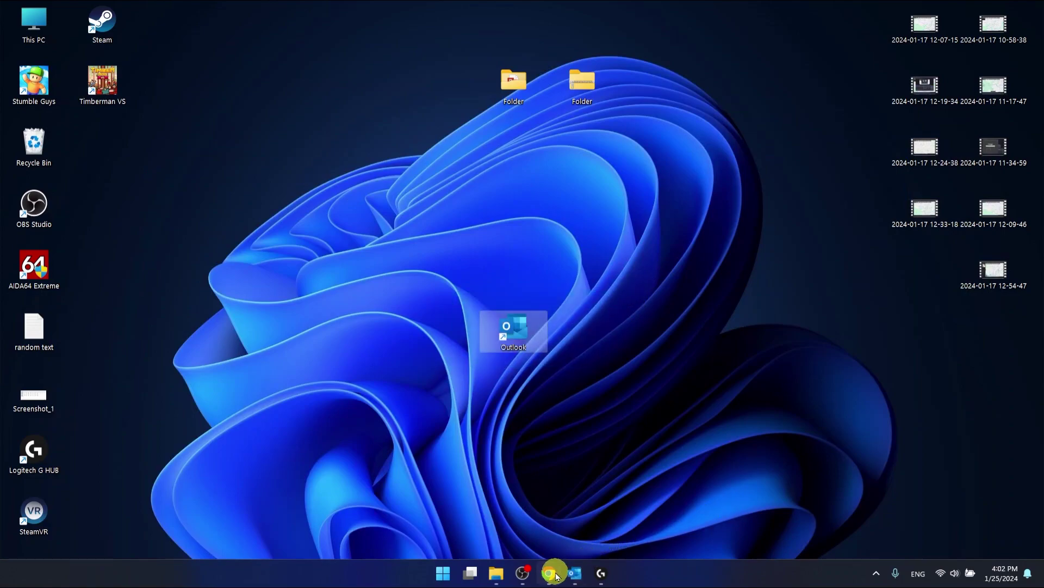
Step: Restore Outlook and open the menu for the 'How to refresh Outlook' attachment
{"action": "left_click", "coordinate": [575, 573]}
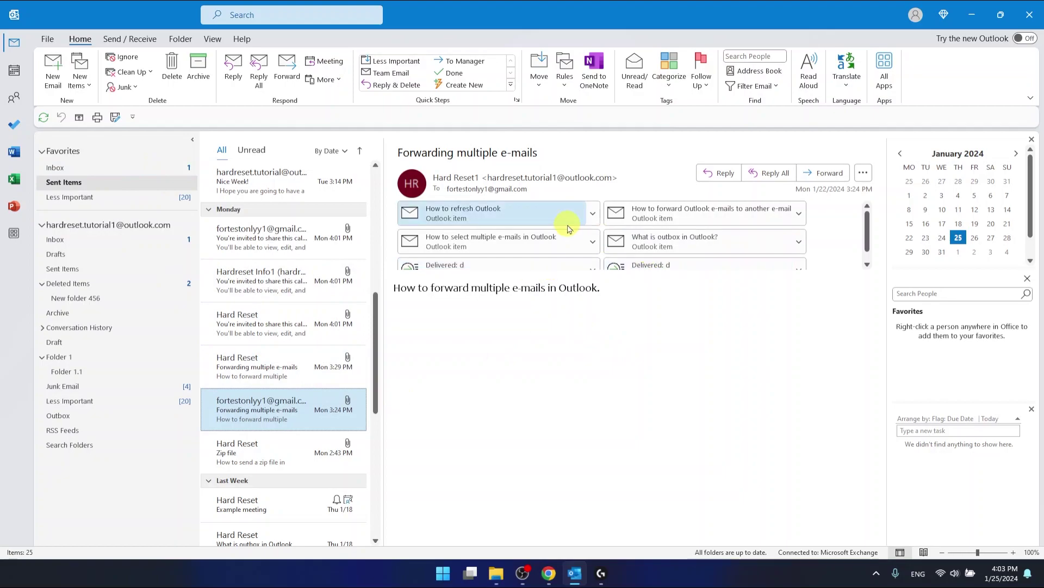
{"action": "scroll", "coordinate": [500, 214], "scroll_direction": "down", "scroll_amount": 1}
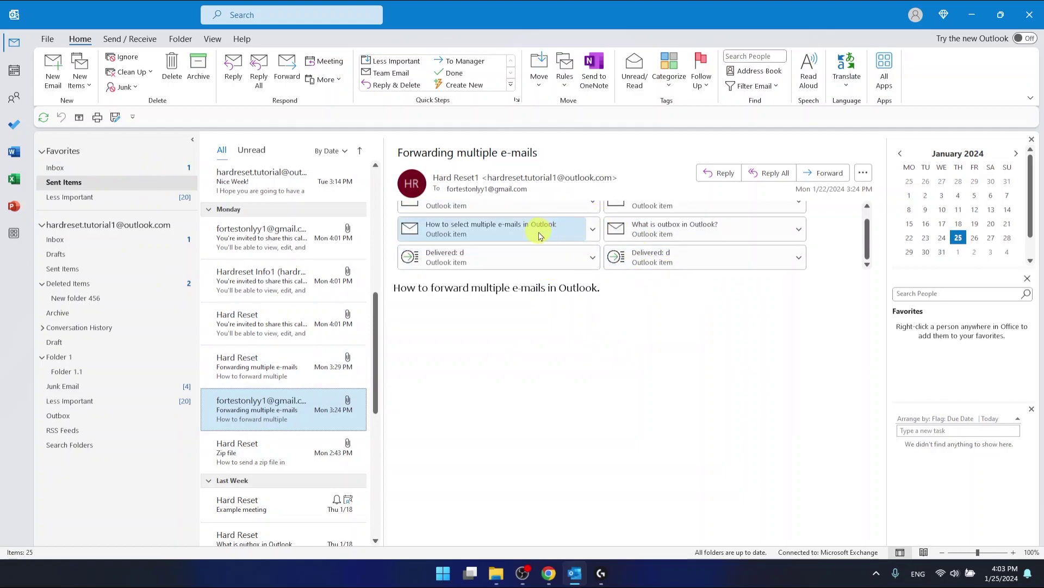
{"action": "scroll", "coordinate": [544, 228], "scroll_direction": "up", "scroll_amount": 1}
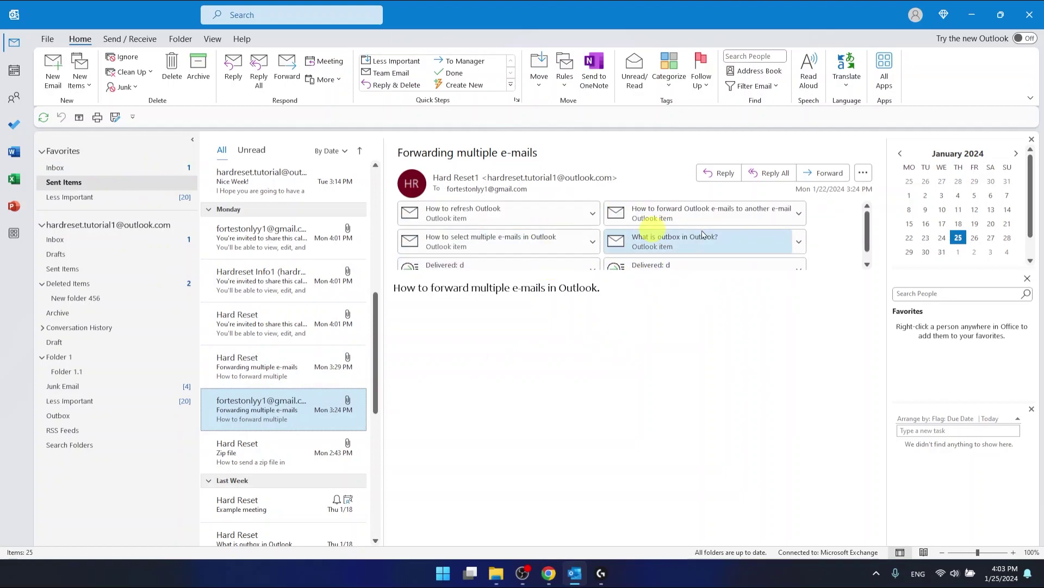
{"action": "left_click", "coordinate": [592, 214]}
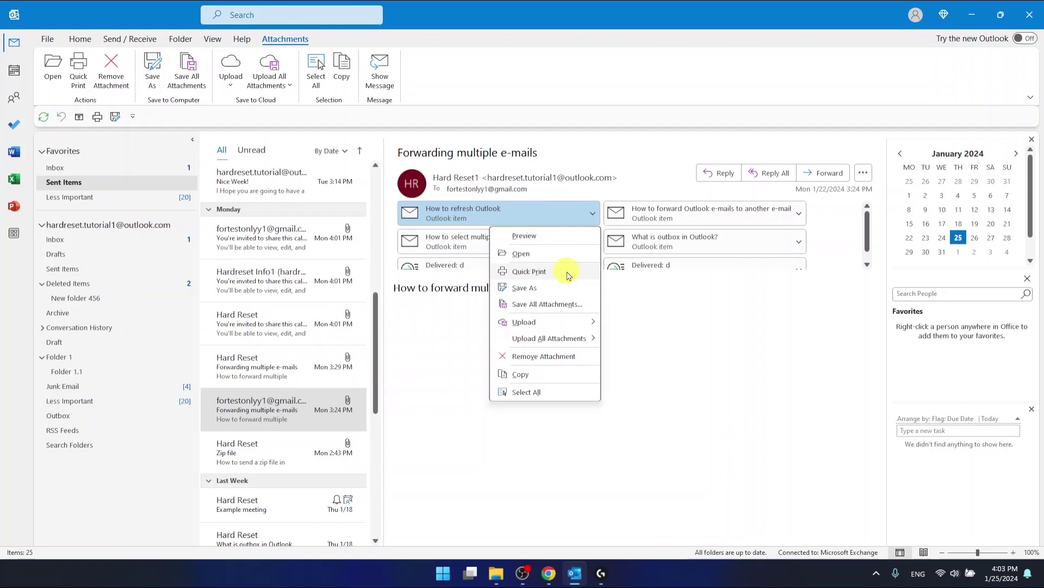
Step: Quick Print the 'How to refresh Outlook' attachment, cancel the PDF save, and dismiss the error
{"action": "left_click", "coordinate": [568, 274]}
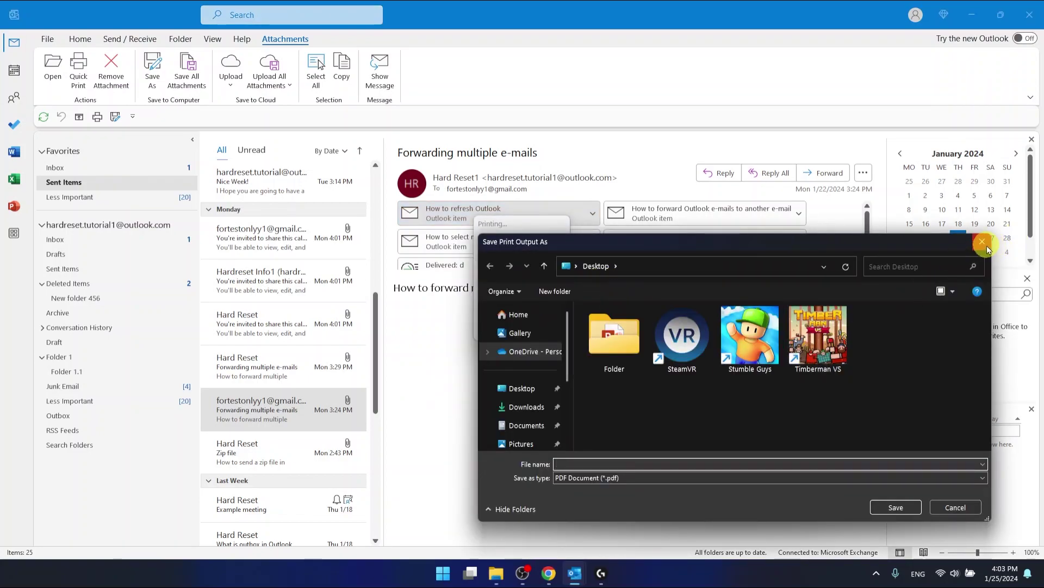
{"action": "left_click", "coordinate": [987, 246]}
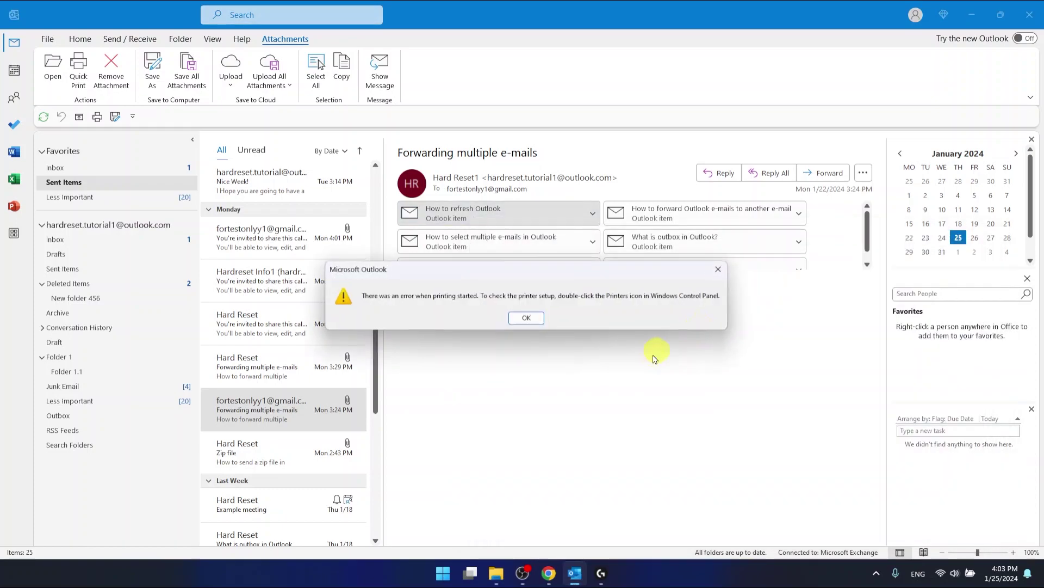
{"action": "left_click", "coordinate": [527, 320]}
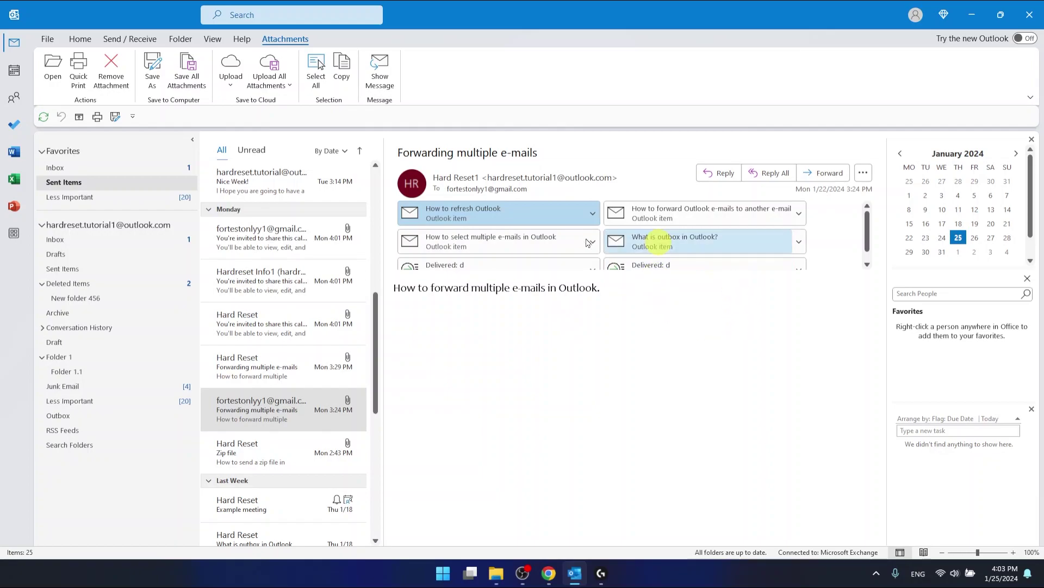
{"action": "scroll", "coordinate": [640, 210], "scroll_direction": "down", "scroll_amount": 1}
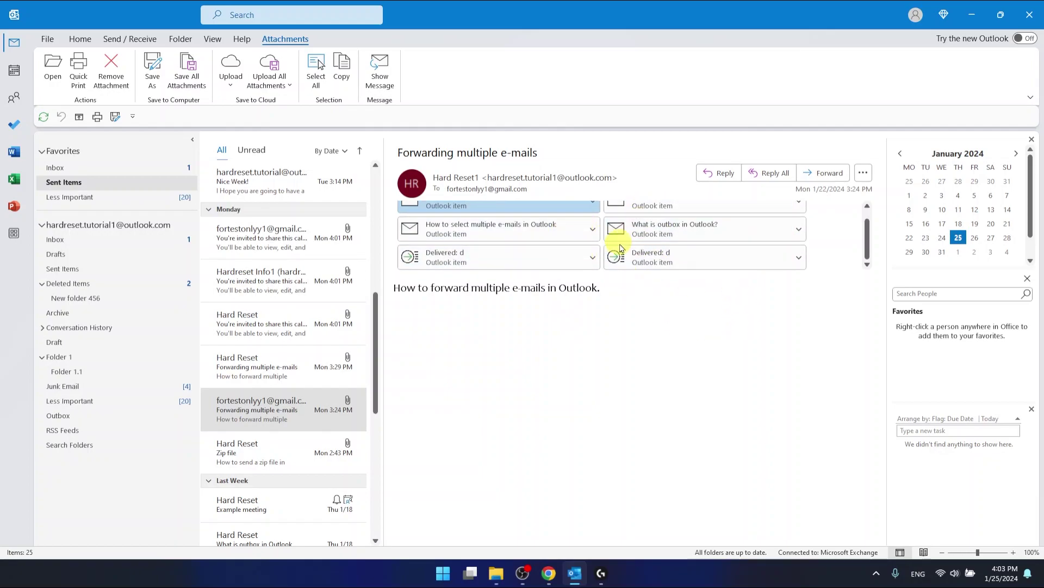
{"action": "scroll", "coordinate": [547, 240], "scroll_direction": "up", "scroll_amount": 1}
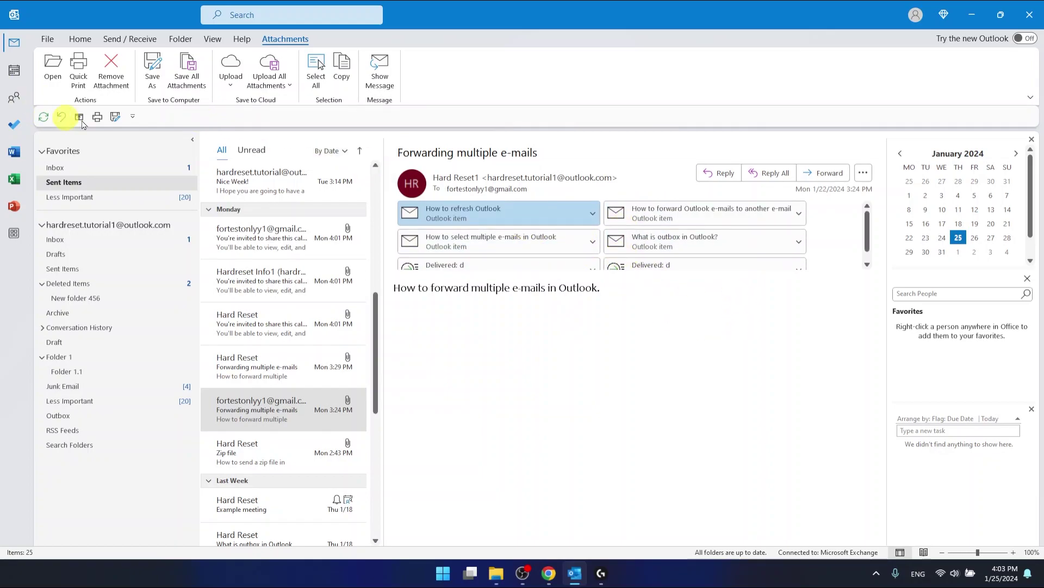
Step: Open Print Options for 'Forwarding multiple e-mails' and choose Microsoft Print to PDF as printer
{"action": "left_click", "coordinate": [464, 348]}
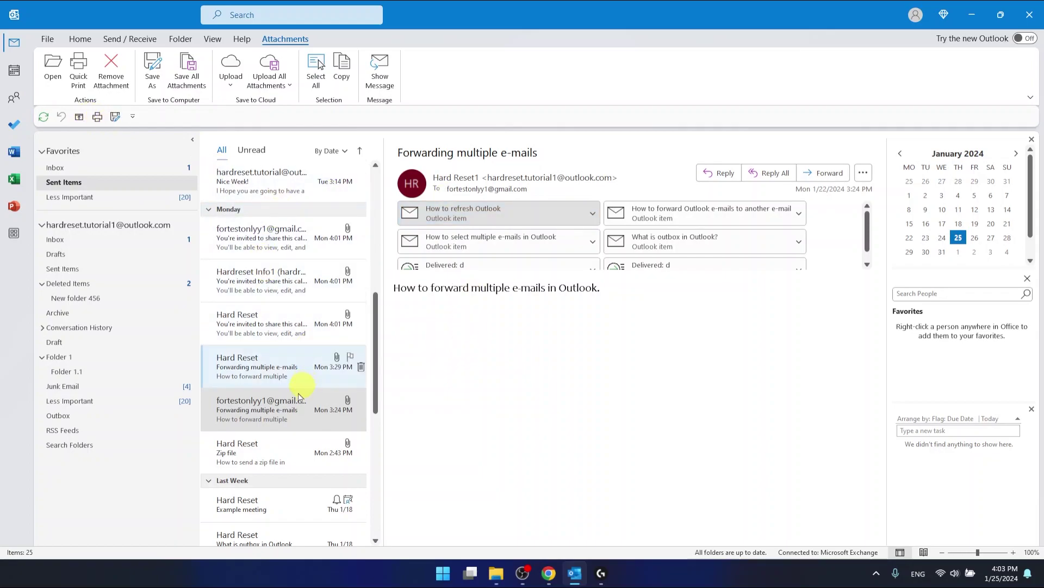
{"action": "left_click", "coordinate": [278, 402]}
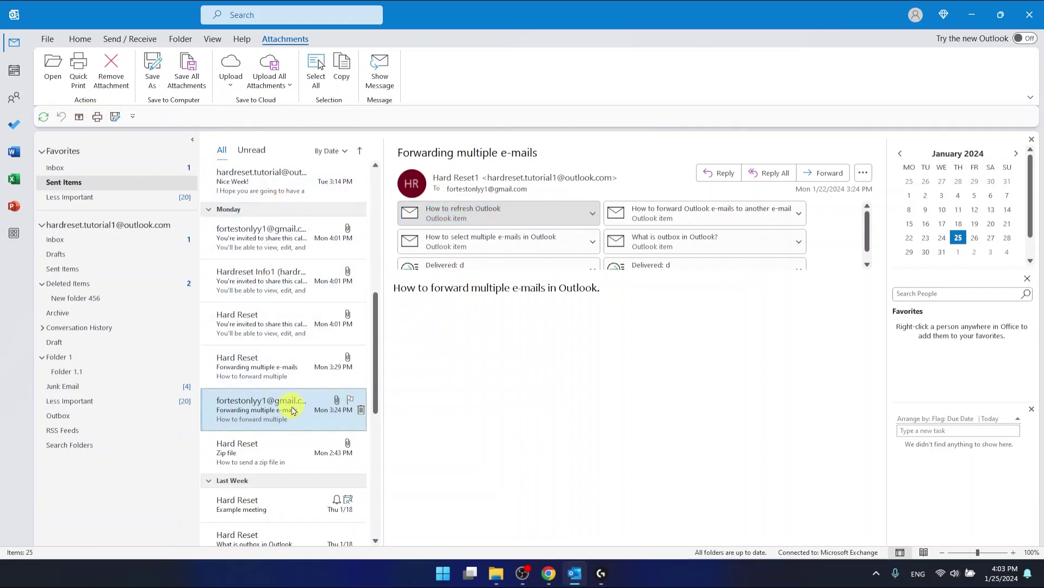
{"action": "left_click", "coordinate": [98, 117]}
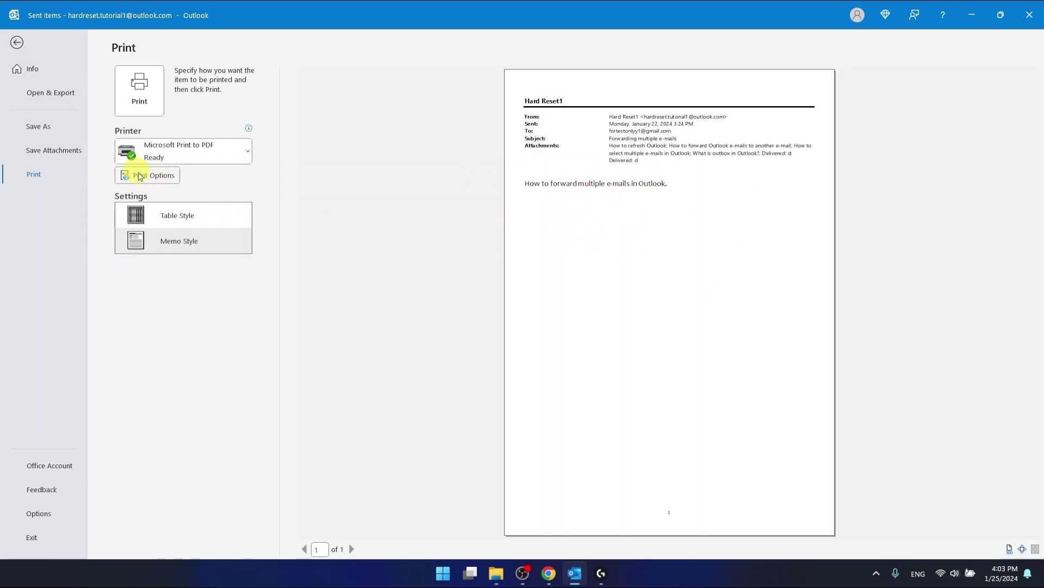
{"action": "left_click", "coordinate": [140, 176]}
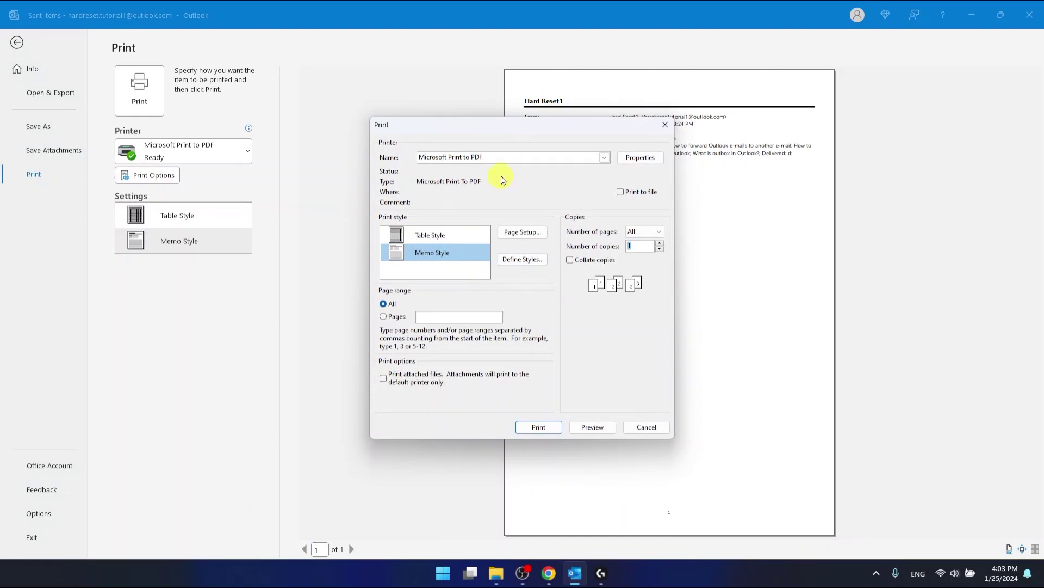
{"action": "left_click", "coordinate": [605, 159]}
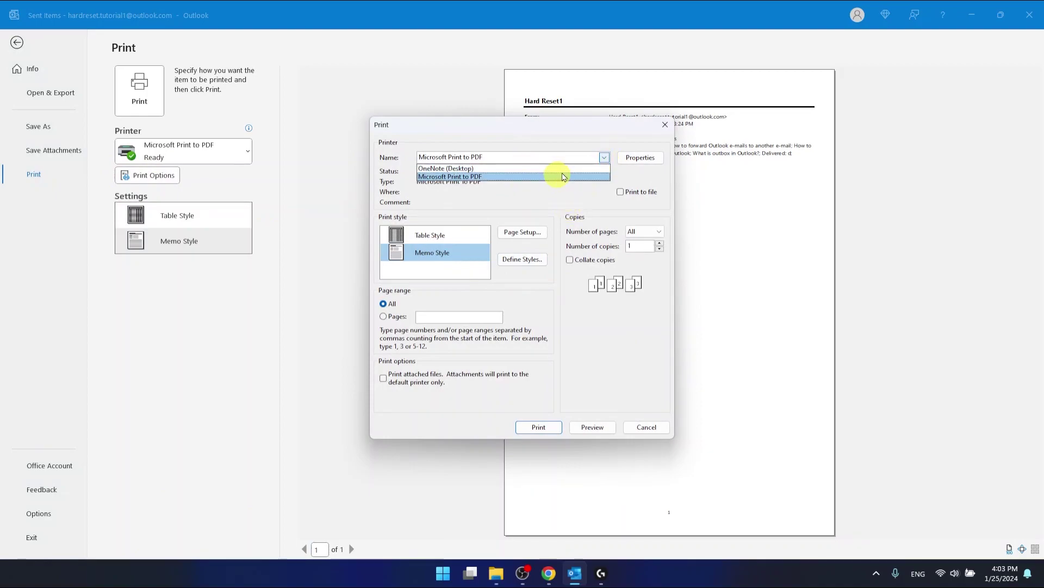
{"action": "left_click", "coordinate": [603, 159]}
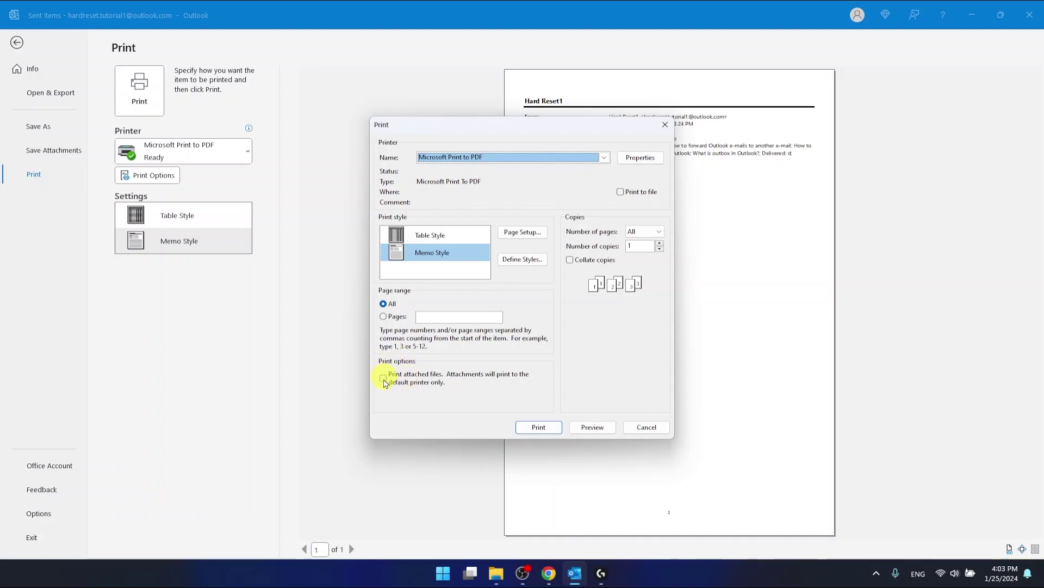
Step: Check 'Print attached files' in the Print dialog's Print options
{"action": "left_click", "coordinate": [384, 378]}
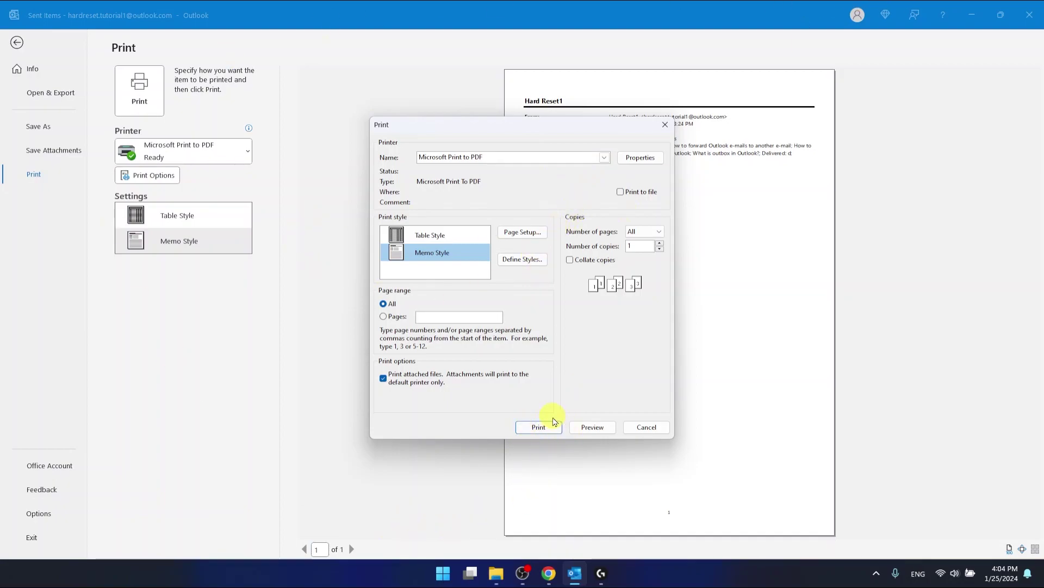
Step: Start printing, cancelling the first PDF save prompts and dismissing the attachment errors
{"action": "left_click", "coordinate": [539, 427]}
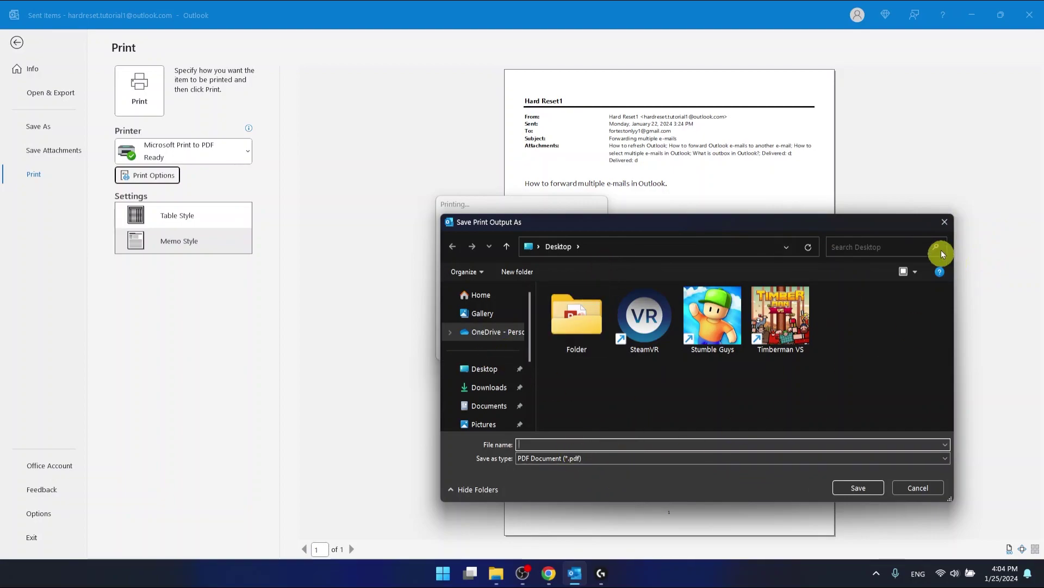
{"action": "left_click", "coordinate": [945, 222]}
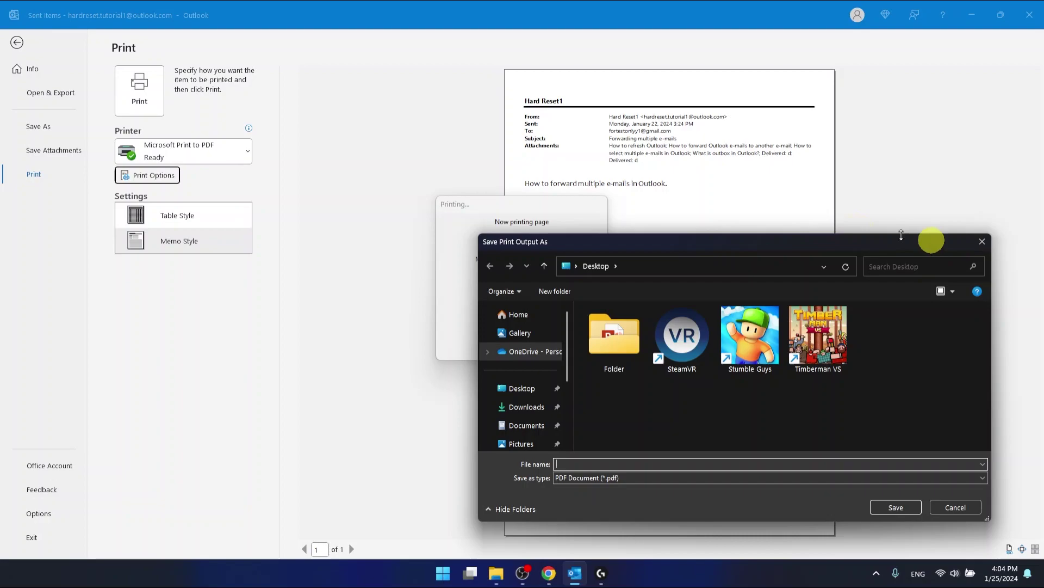
{"action": "left_click", "coordinate": [977, 240]}
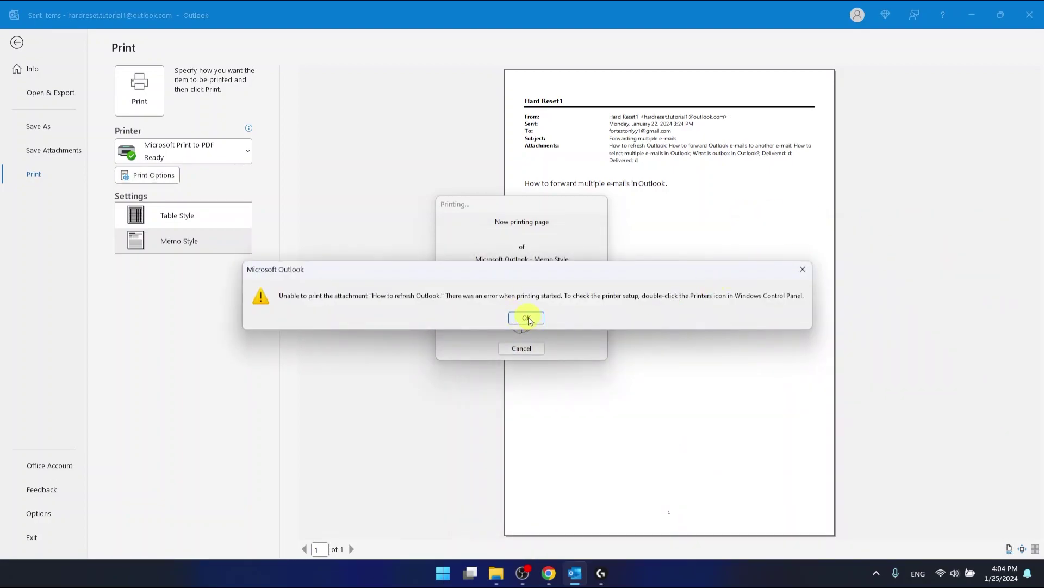
{"action": "left_click", "coordinate": [526, 320]}
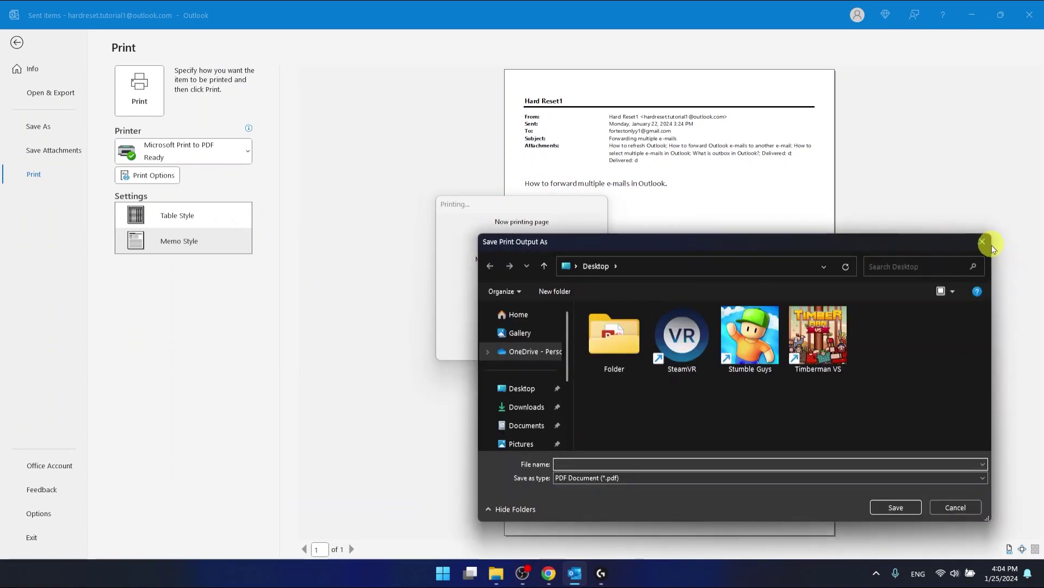
{"action": "left_click", "coordinate": [988, 239]}
{"action": "left_click", "coordinate": [527, 317]}
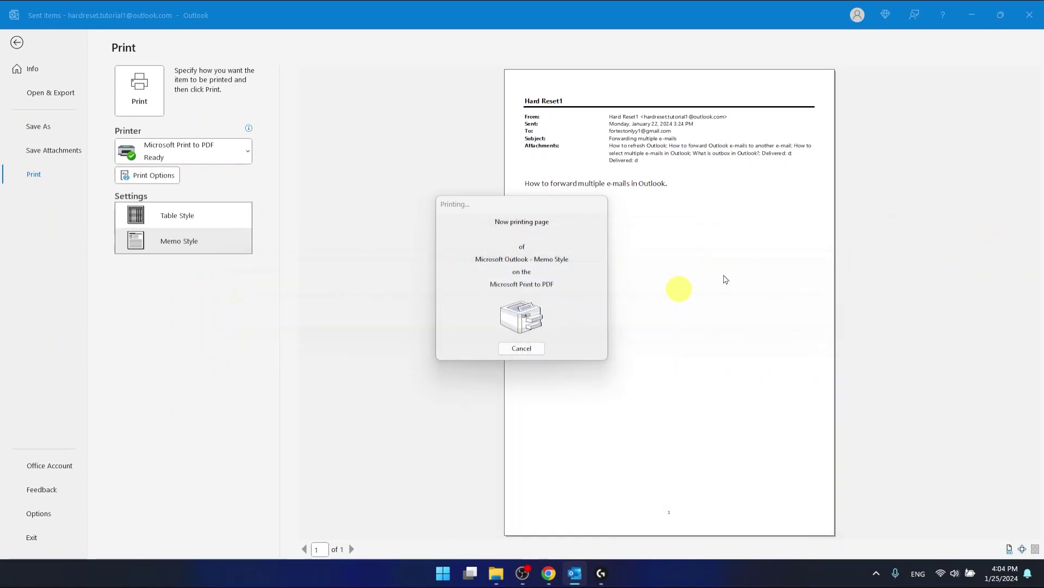
Step: Cancel the remaining PDF save prompts and dismiss each attachment error until printing finishes
{"action": "left_click", "coordinate": [982, 241]}
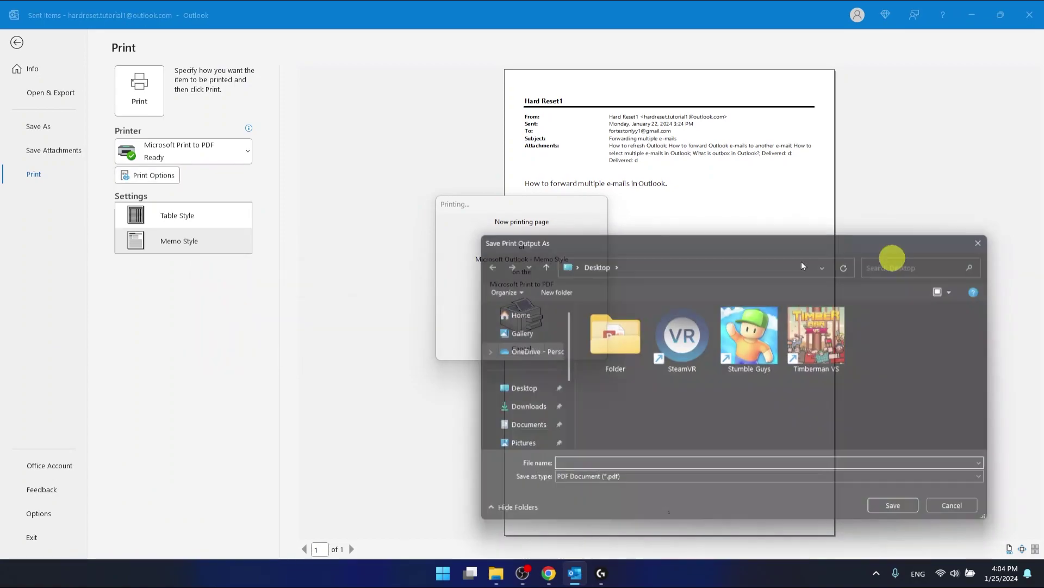
{"action": "left_click", "coordinate": [526, 324]}
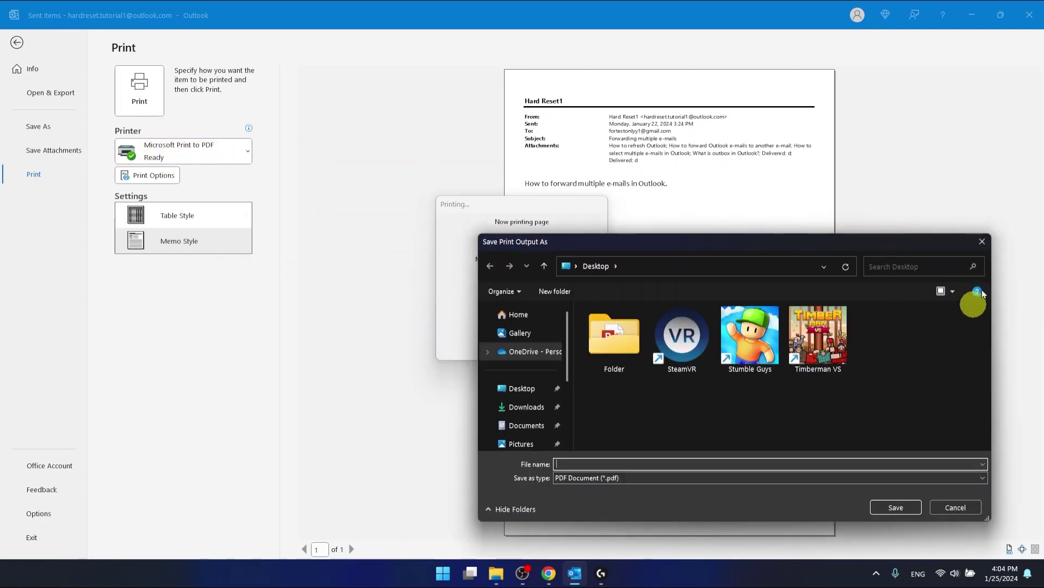
{"action": "left_click", "coordinate": [982, 242]}
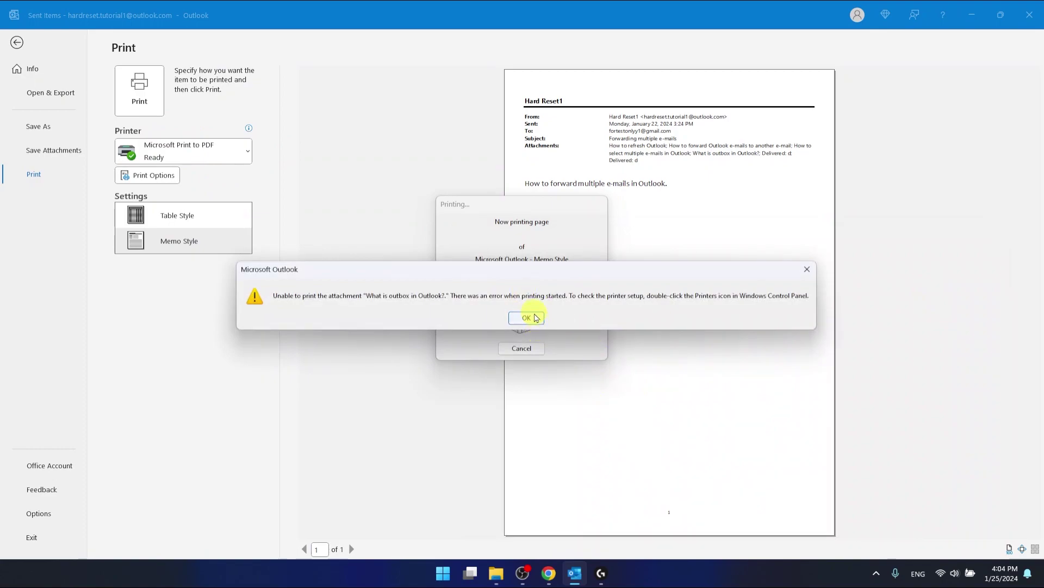
{"action": "left_click", "coordinate": [527, 324]}
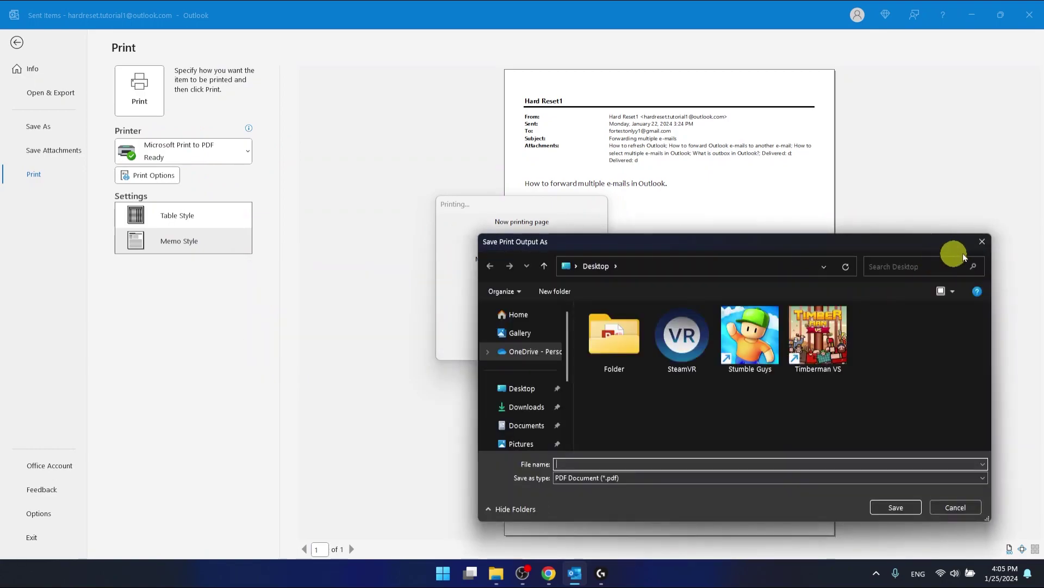
{"action": "left_click", "coordinate": [978, 242]}
{"action": "left_click", "coordinate": [525, 317]}
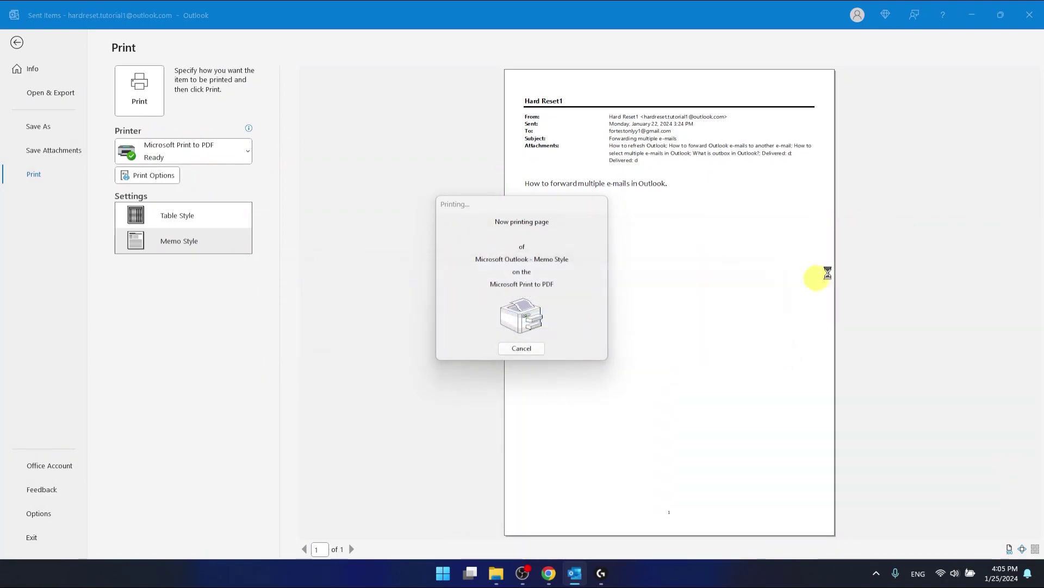
{"action": "left_click", "coordinate": [982, 242]}
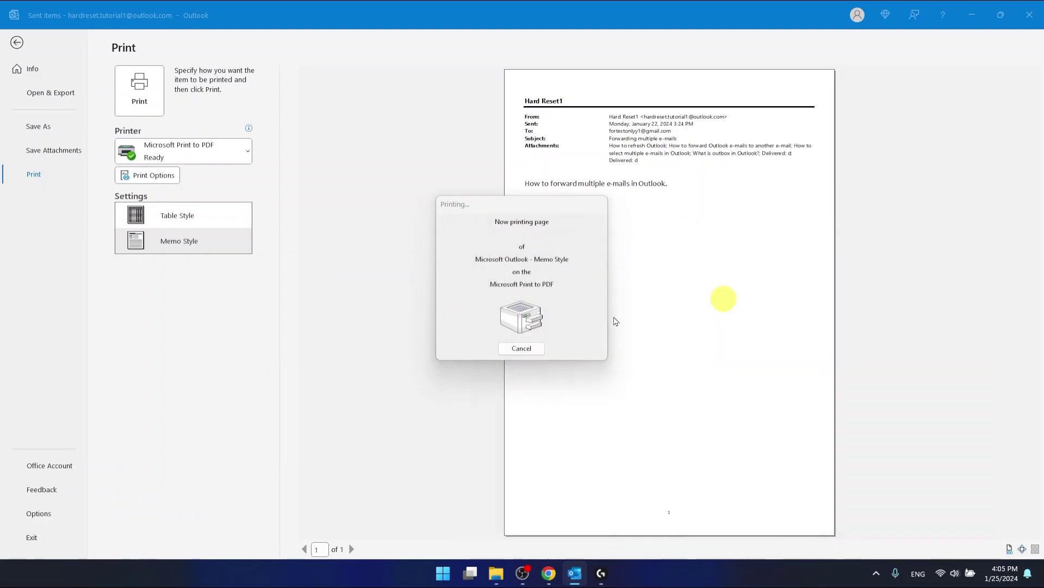
{"action": "left_click", "coordinate": [535, 325]}
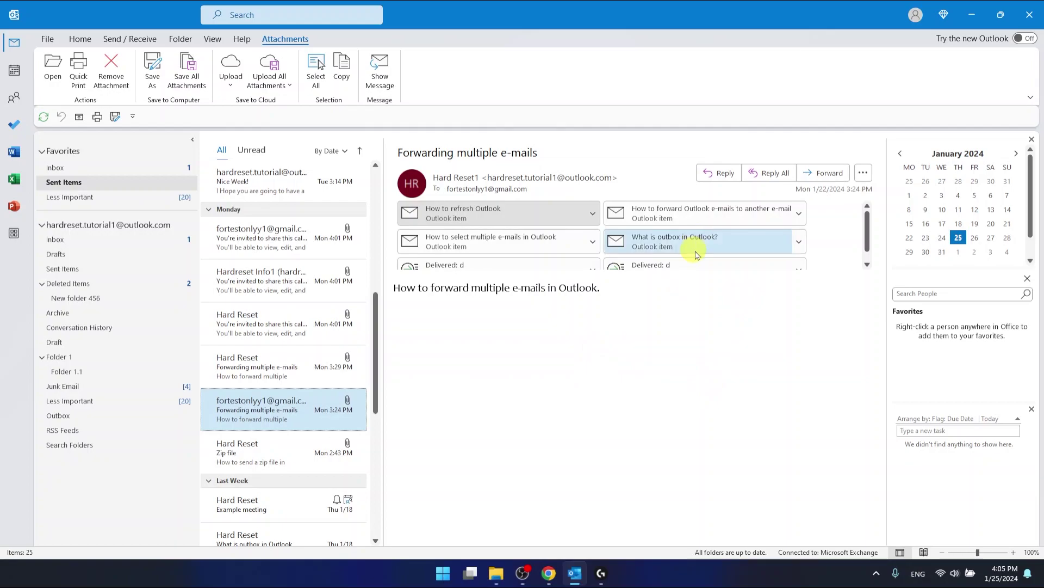
{"action": "scroll", "coordinate": [693, 239], "scroll_direction": "down", "scroll_amount": 1}
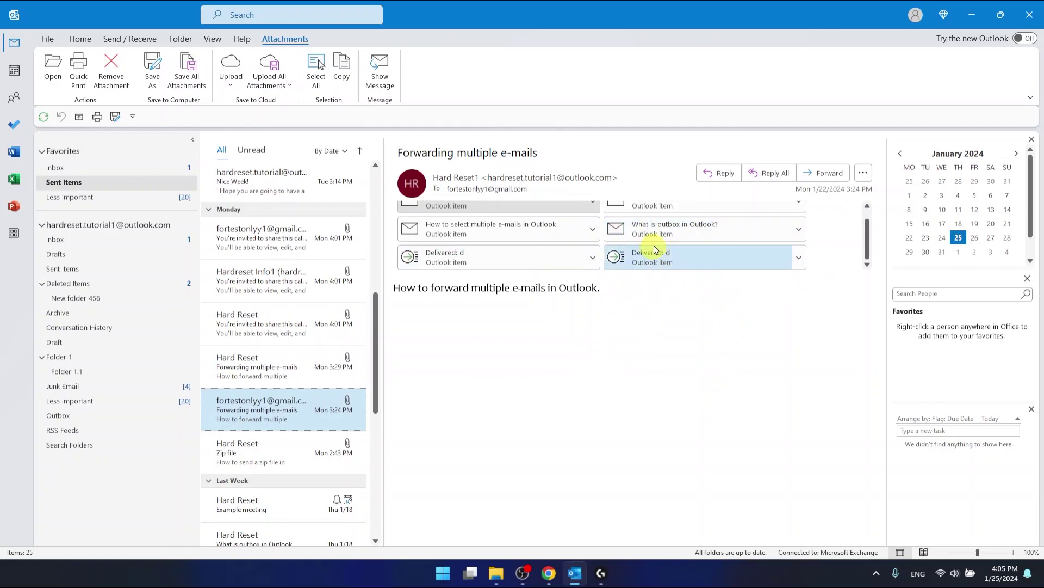
{"action": "scroll", "coordinate": [675, 242], "scroll_direction": "up", "scroll_amount": 1}
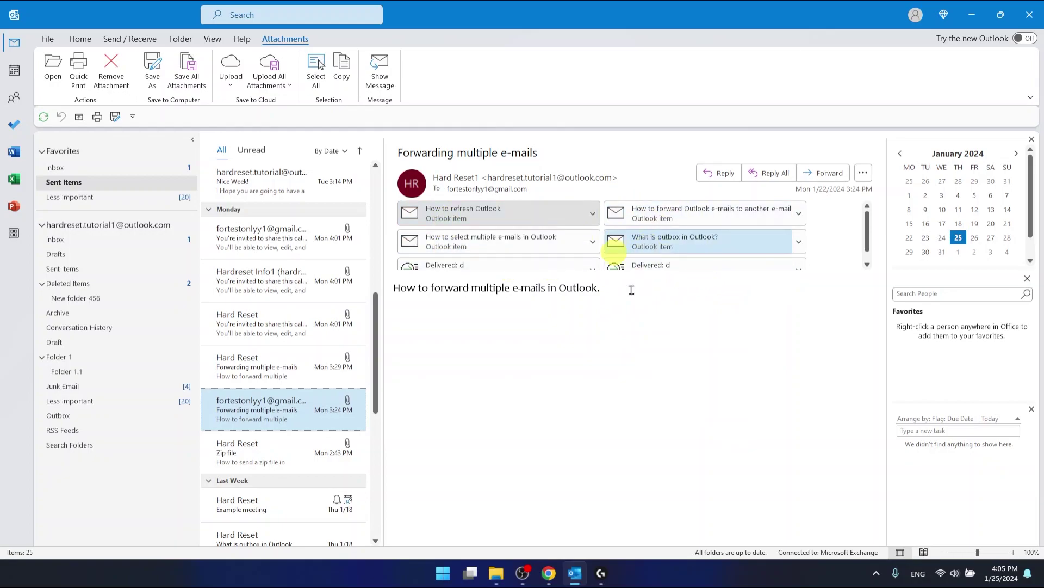